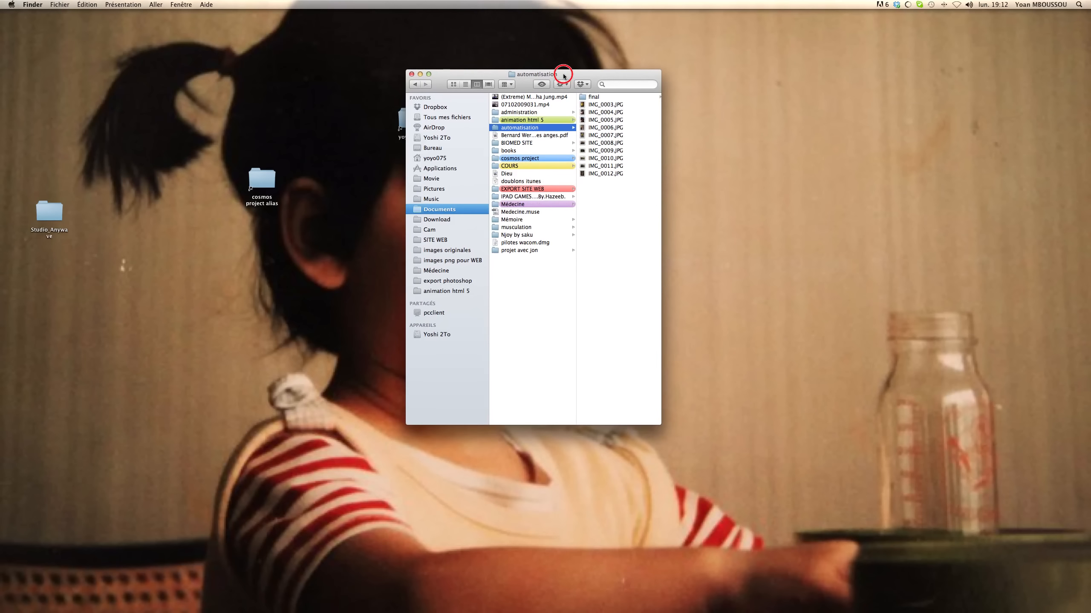
Step: View IMG_0003.JPG from the automatisation folder in Preview and close it
left_click(612, 106)
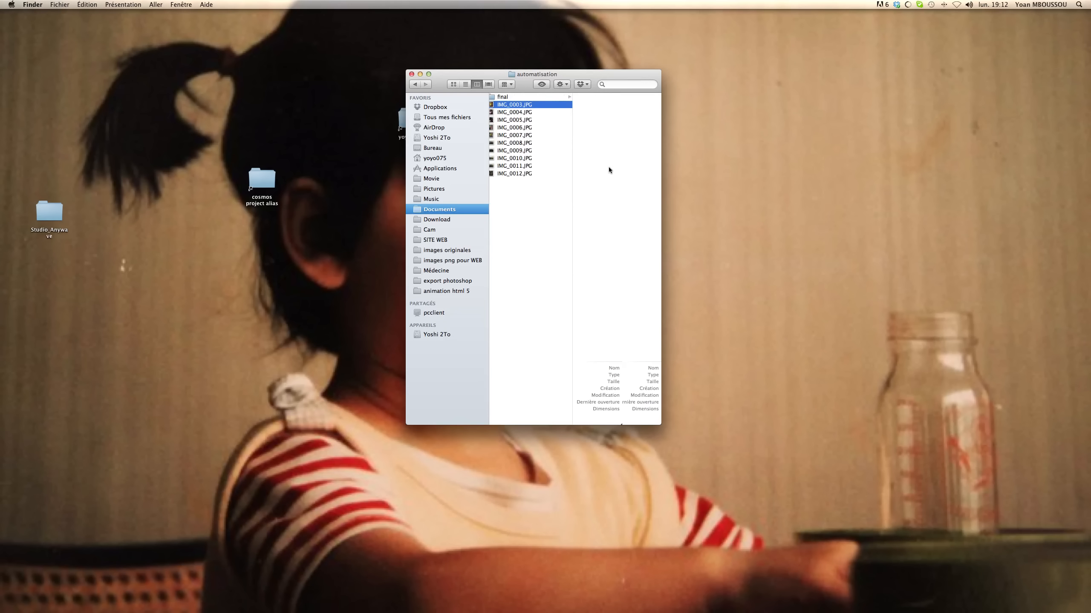
left_click(508, 112)
double_click(511, 105)
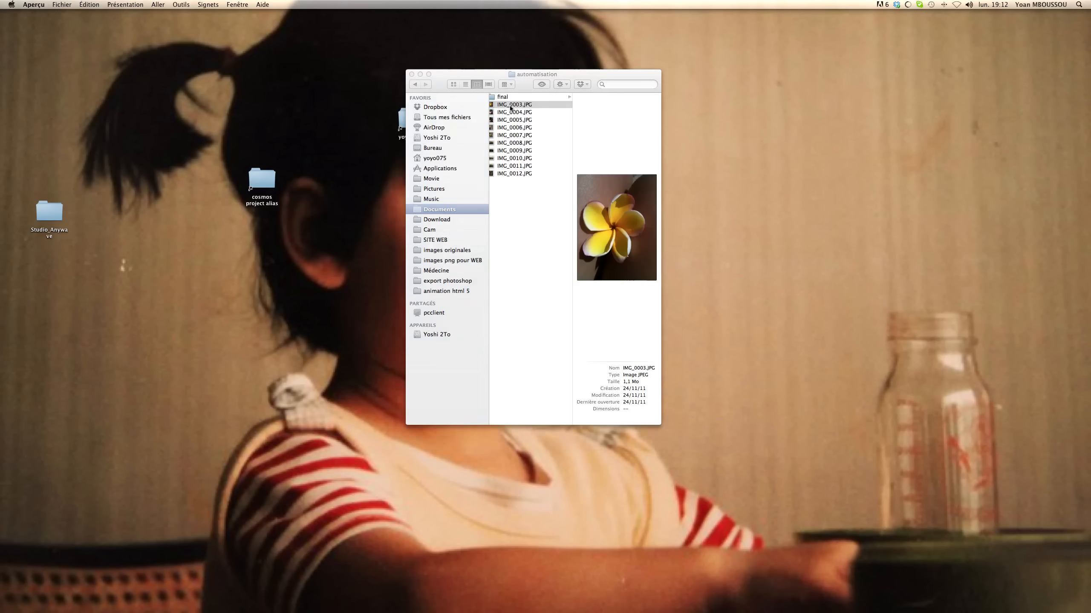
left_click_drag(163, 16, 688, 5)
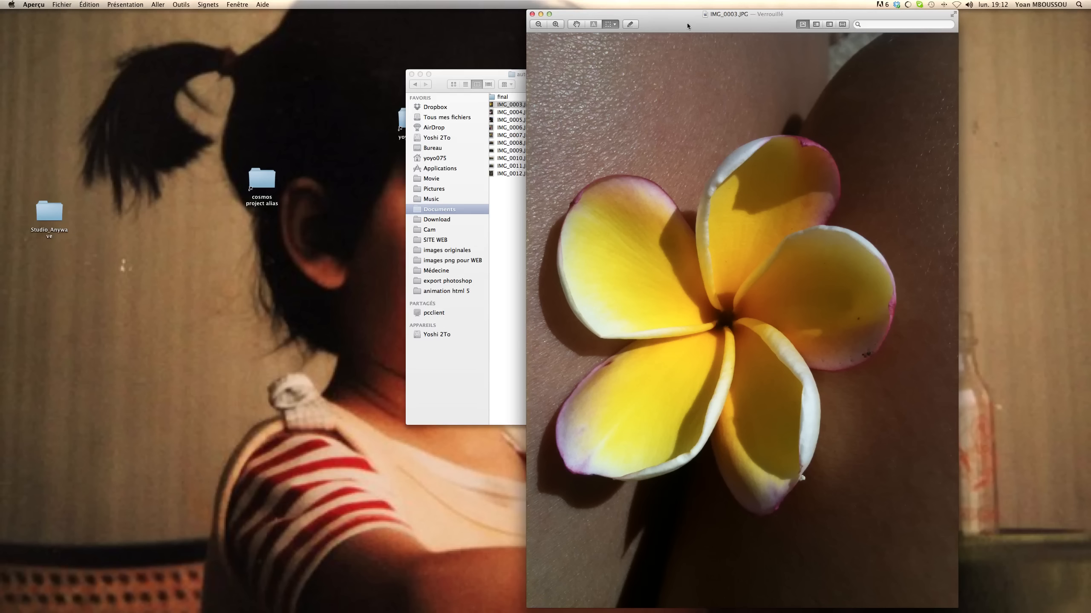
left_click(532, 14)
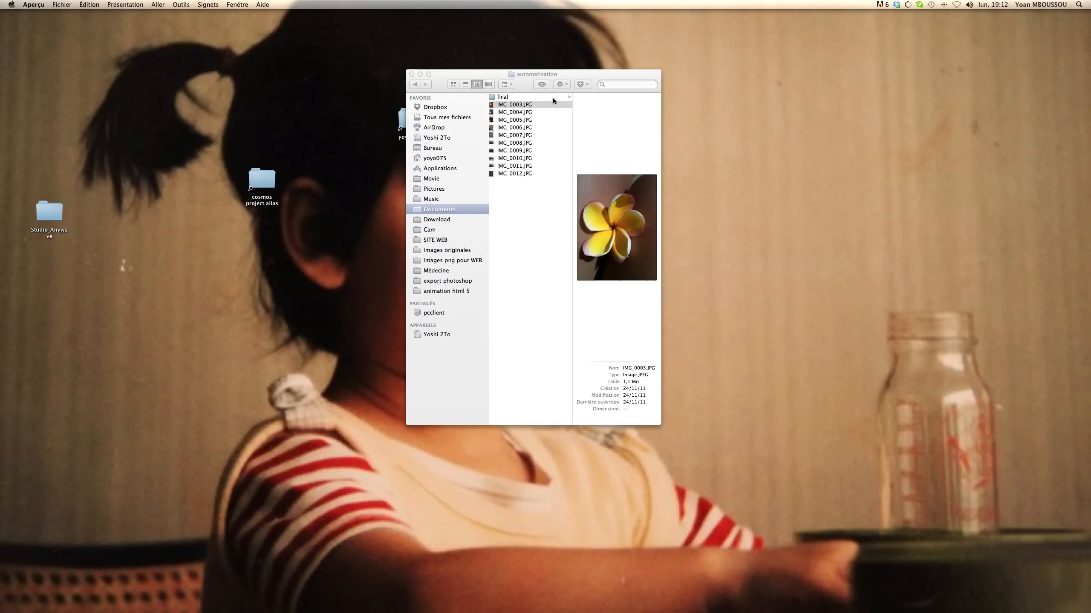
Step: Open IMG_0003.JPG from the automatisation folder in Photoshop
right_click(518, 106)
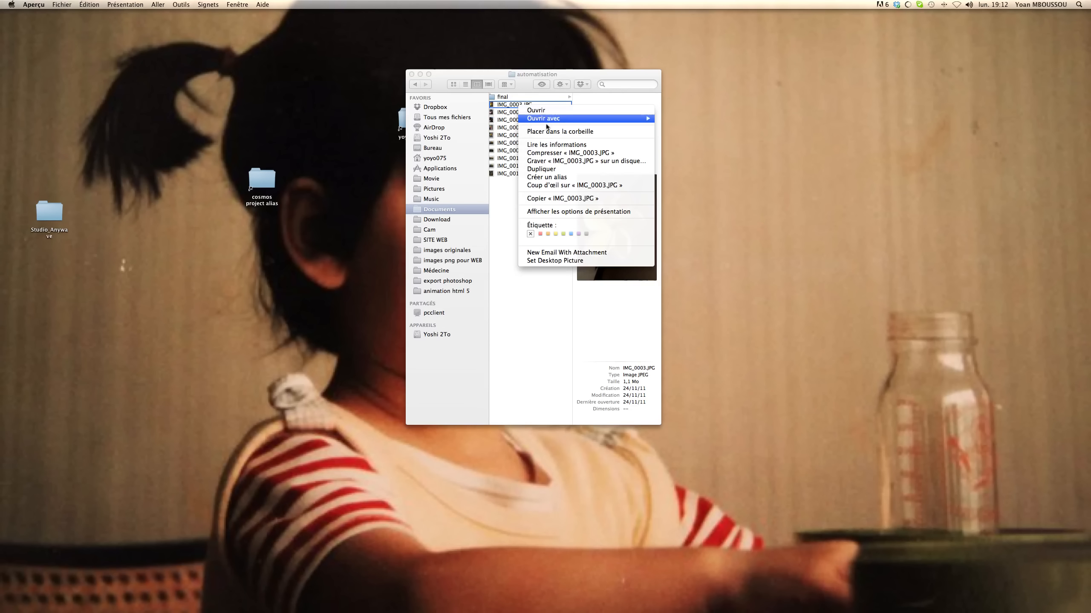
mouse_move(546, 121)
left_click(703, 150)
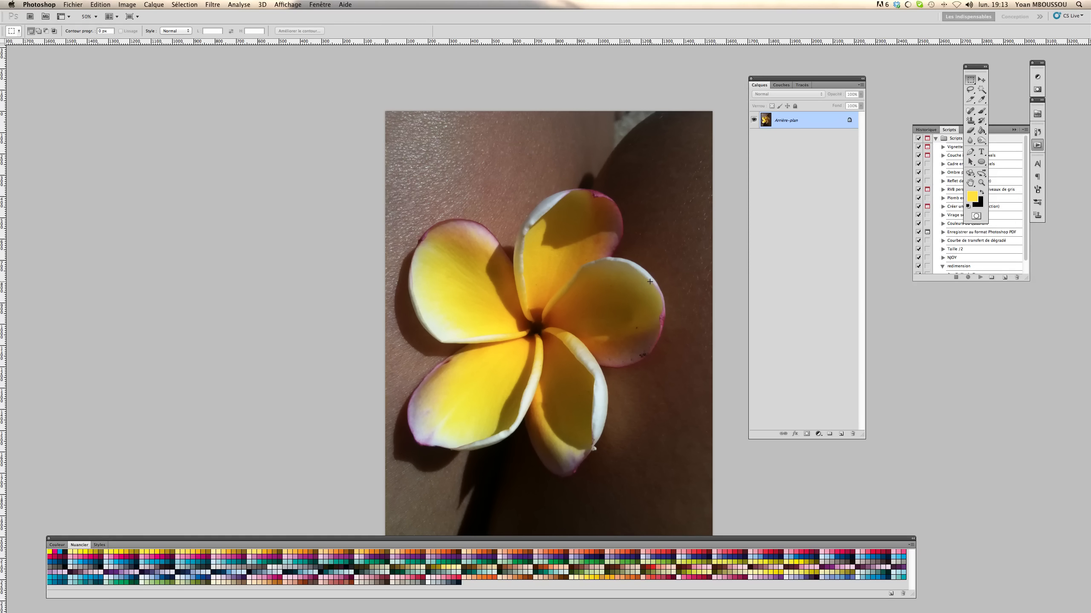
Step: Move the History and Scripts group to the end of the collapsed icon dock and display Scripts
left_click_drag(1001, 127, 982, 188)
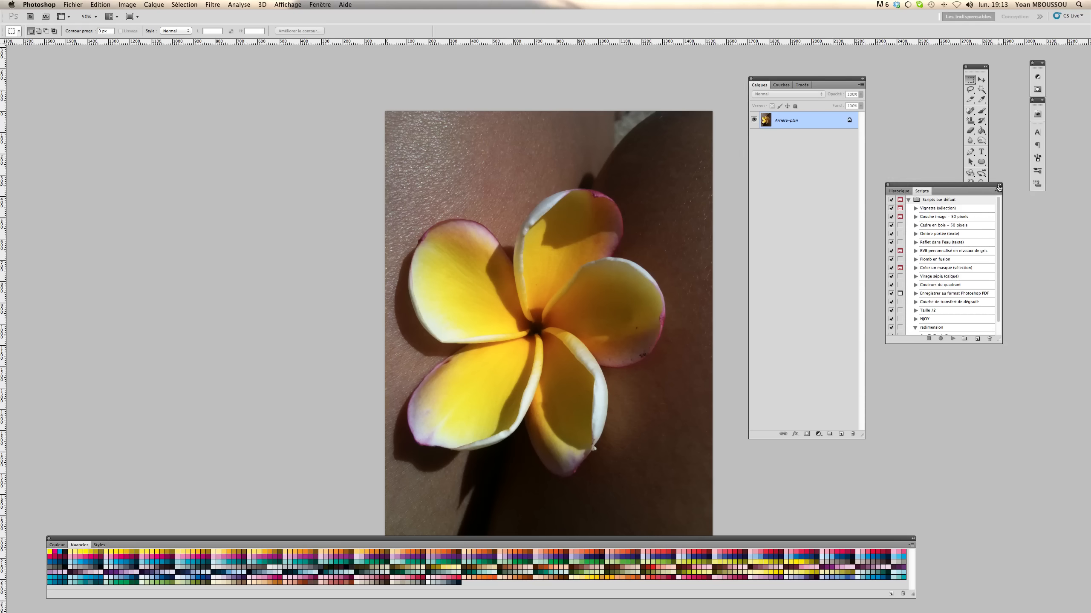
left_click(999, 185)
left_click_drag(895, 188, 1038, 215)
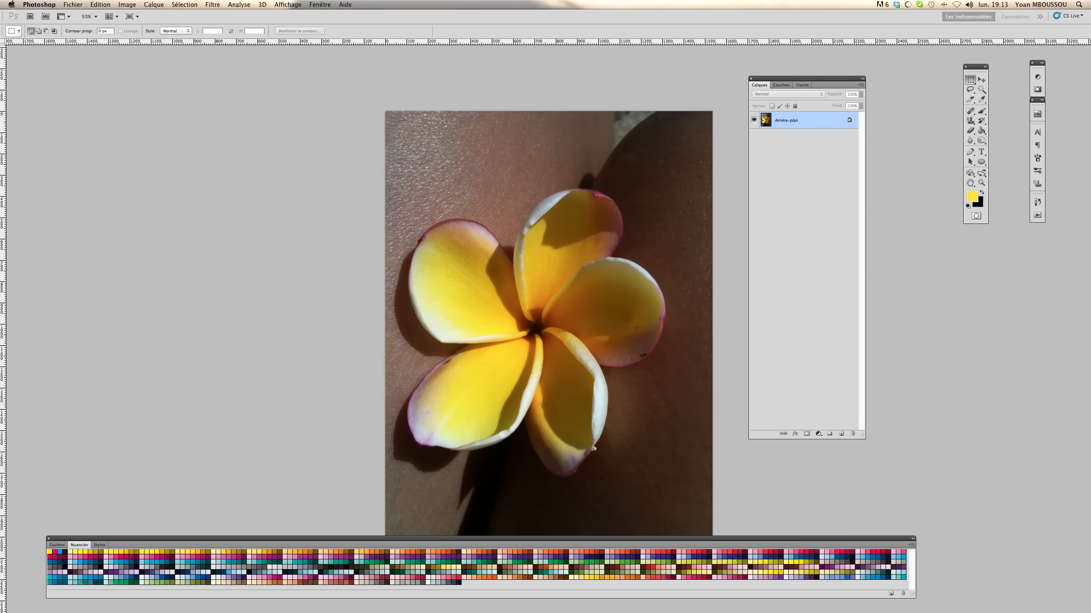
left_click(314, 4)
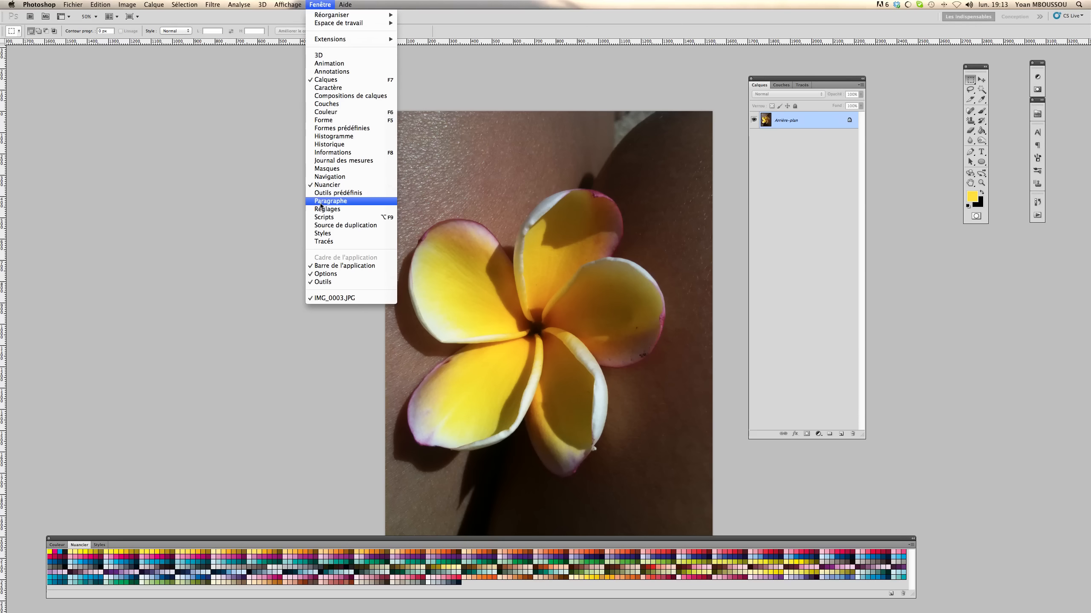
left_click(324, 218)
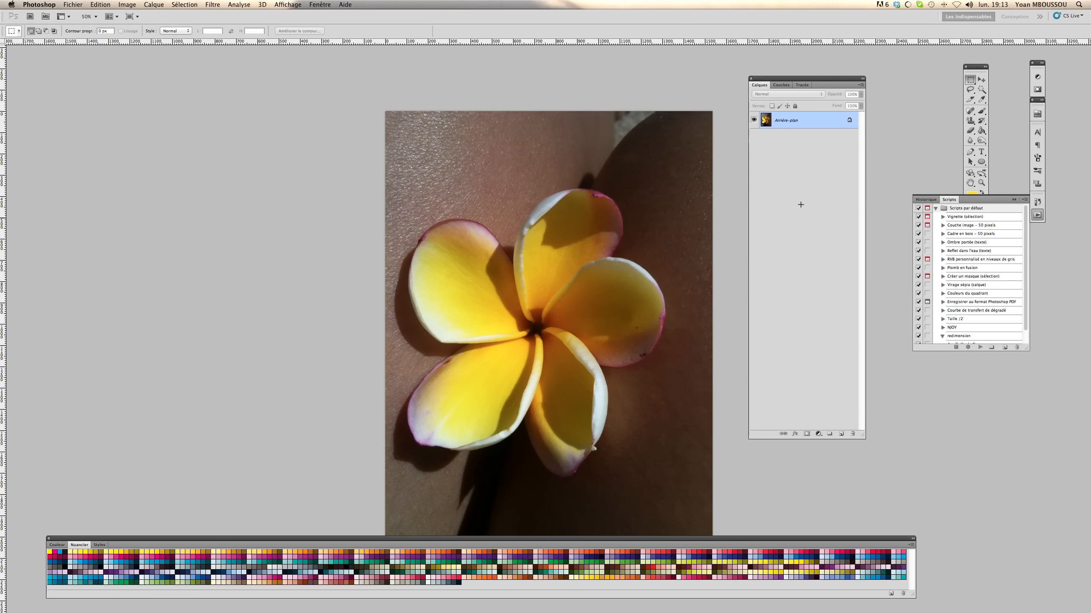
Step: Create a script named "Redimension photos" in the "Scripts par défaut" set and start recording it
left_click(935, 209)
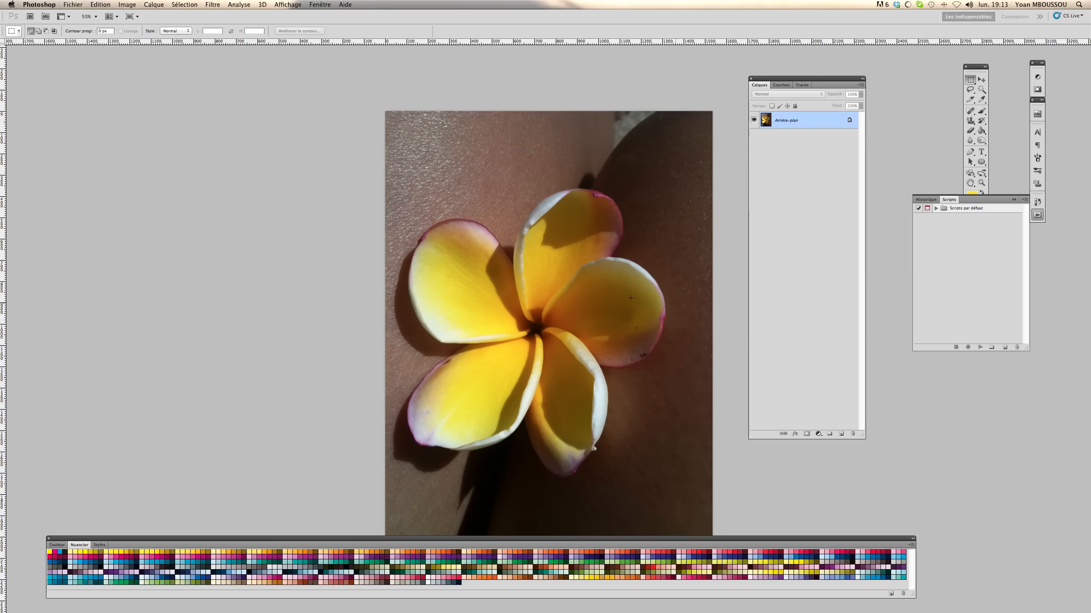
left_click(1004, 348)
type("Redimension photos")
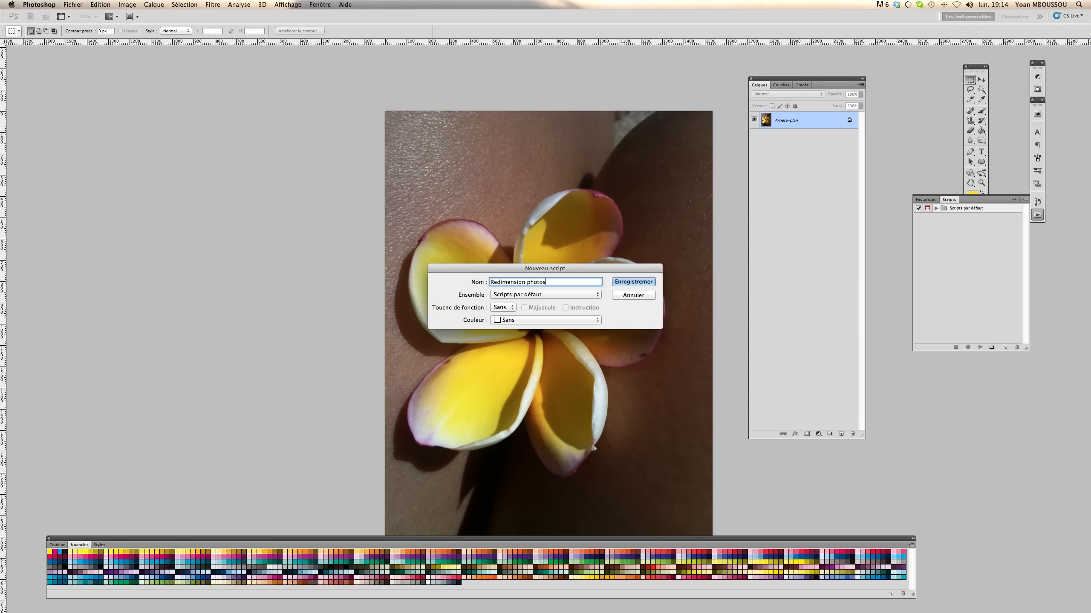
left_click(634, 283)
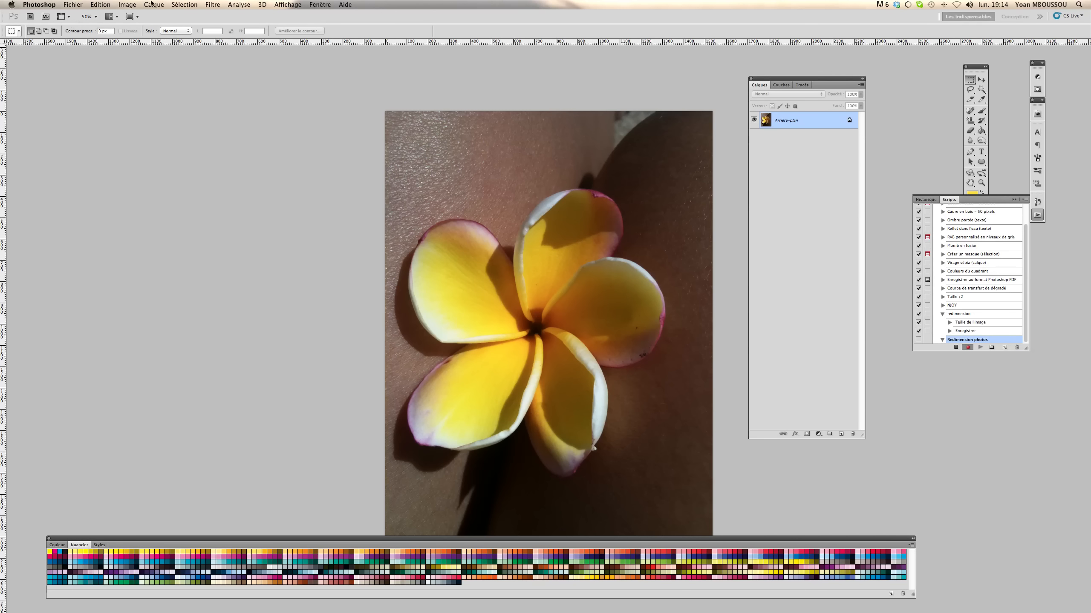
Step: Resize the image to a width of 200 pixels, keeping its proportions
left_click(127, 4)
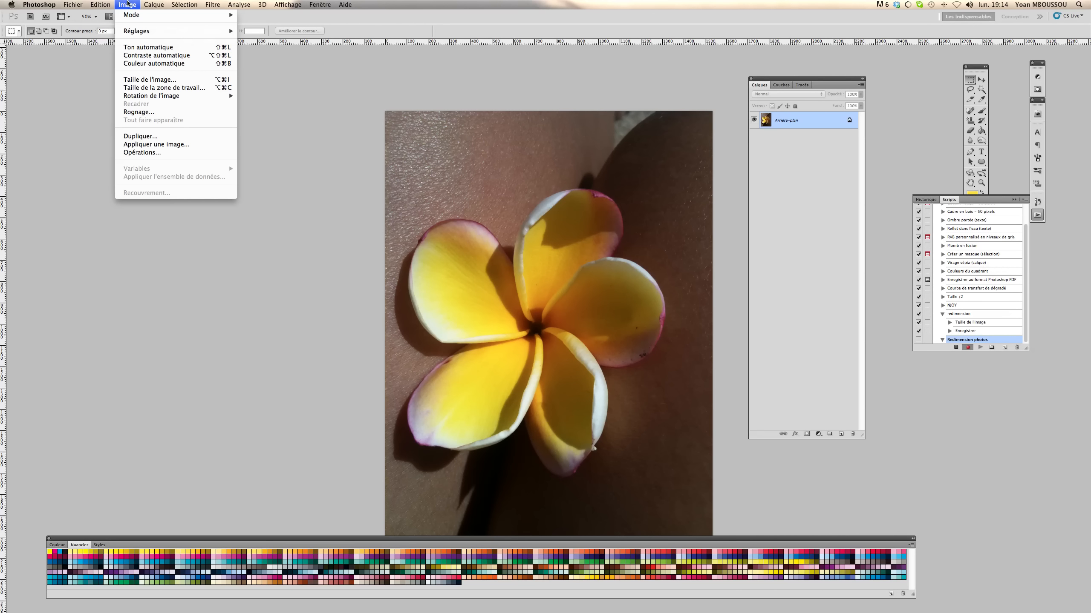
left_click(166, 81)
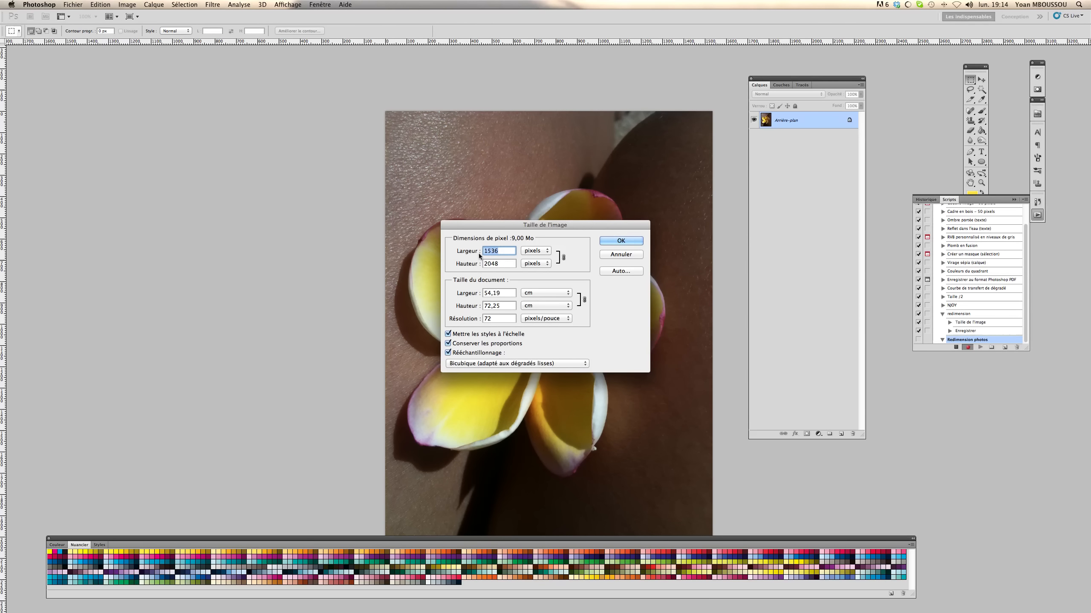
type("200")
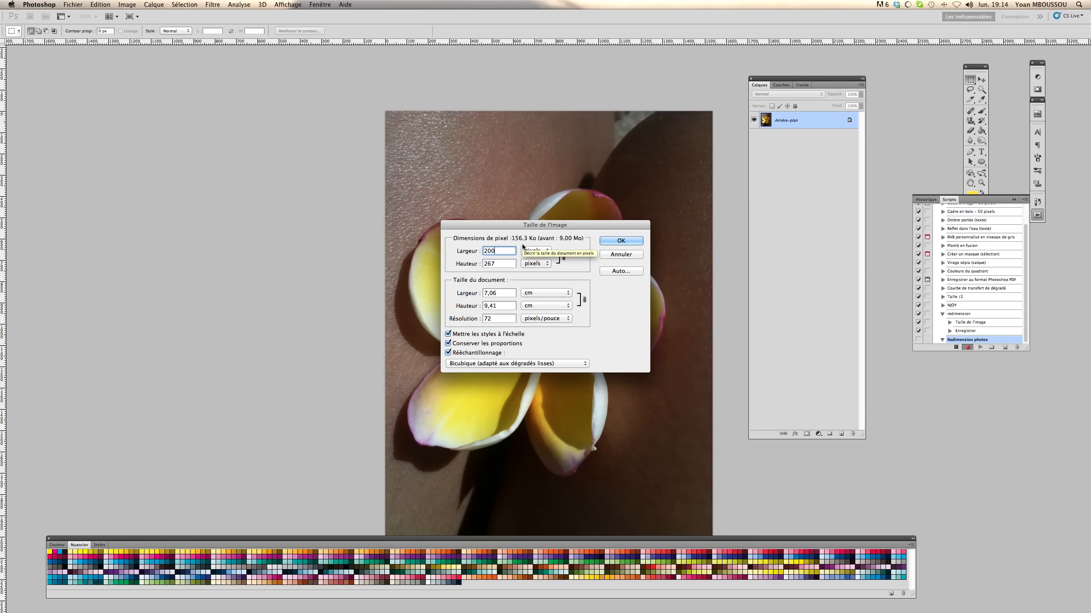
left_click(614, 242)
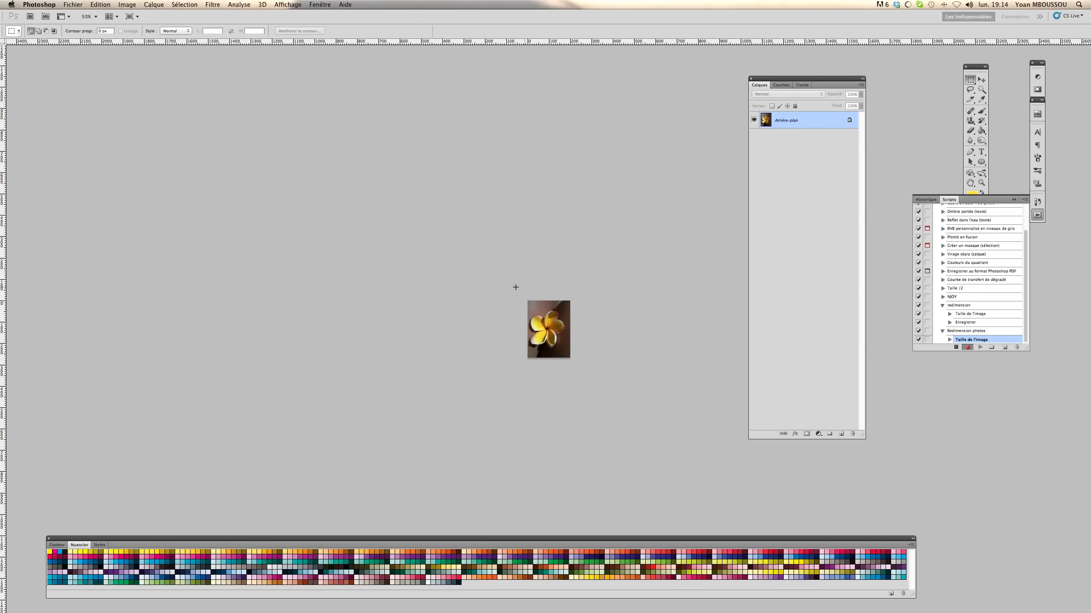
Step: Save the image as the JPEG "image redimensionne" in the final folder at maximum quality 12, and stop recording the script
left_click(79, 6)
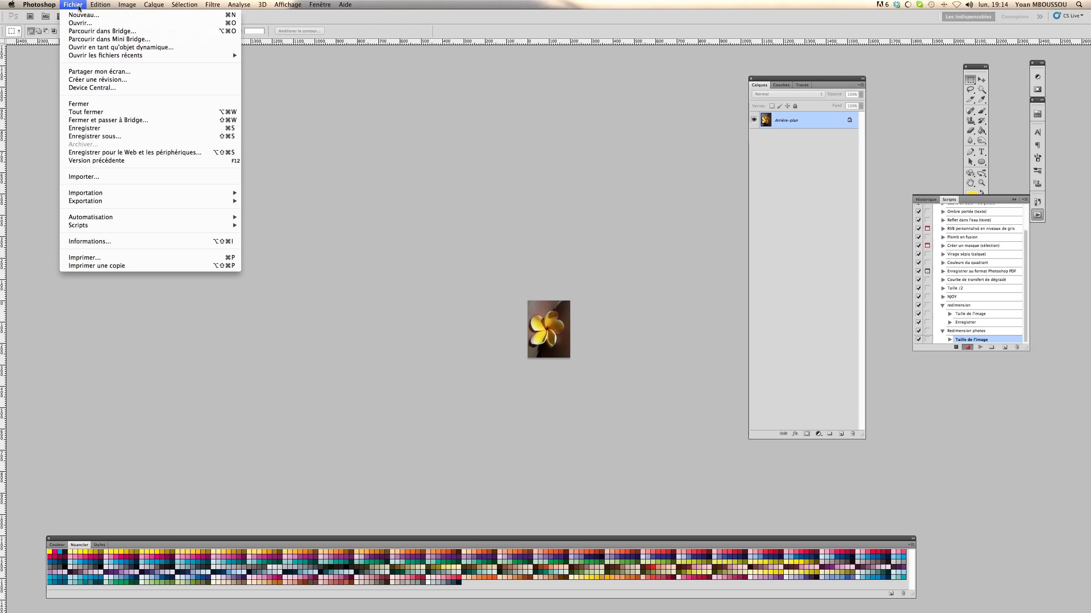
left_click(179, 137)
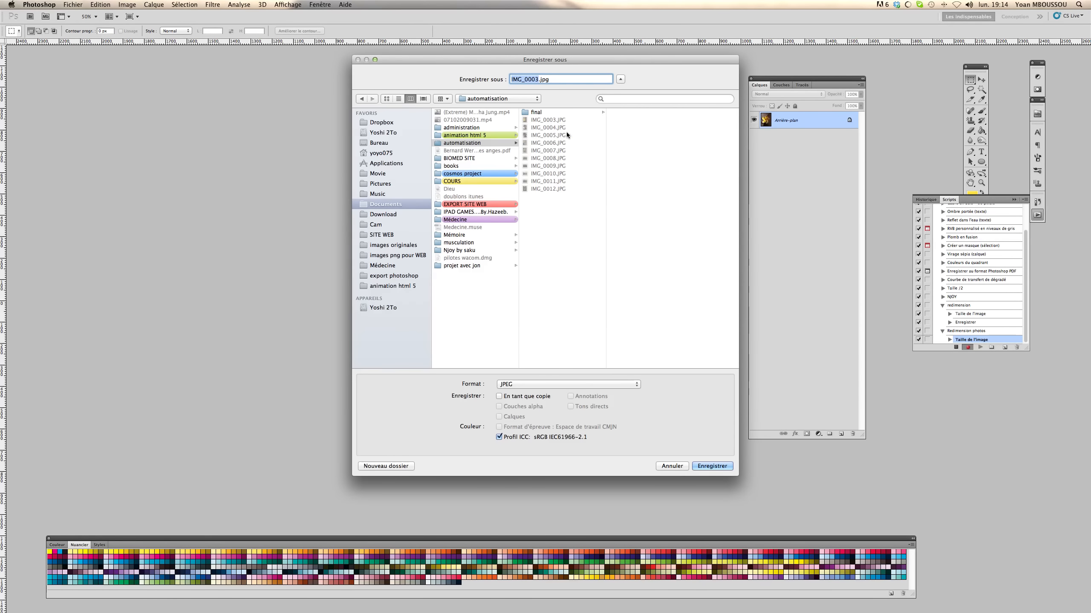
left_click_drag(613, 59, 608, 119)
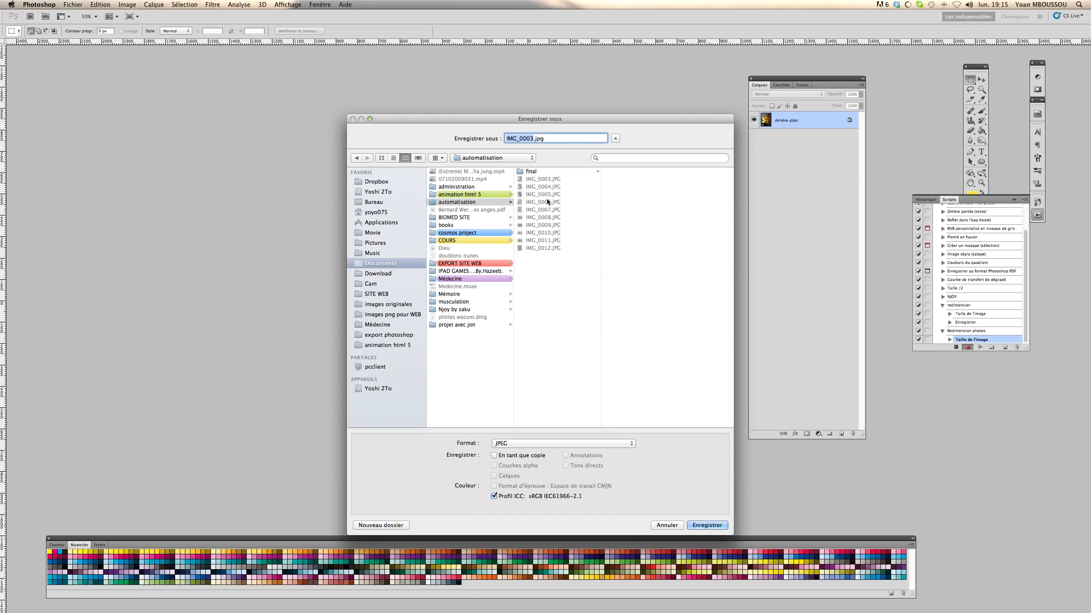
left_click(537, 171)
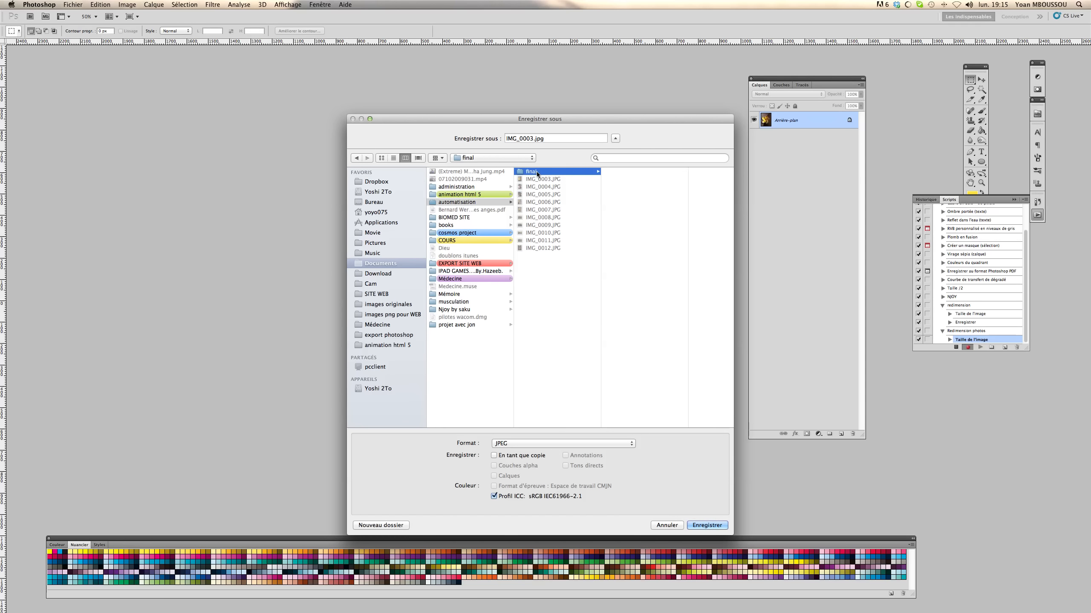
left_click(460, 137)
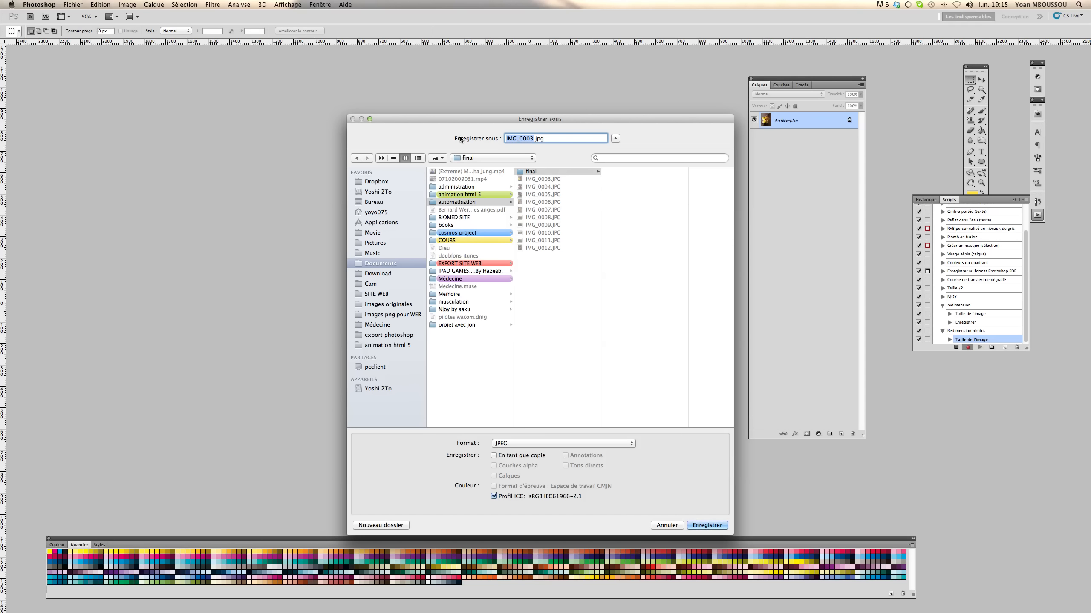
type("image redimensionne")
left_click(716, 527)
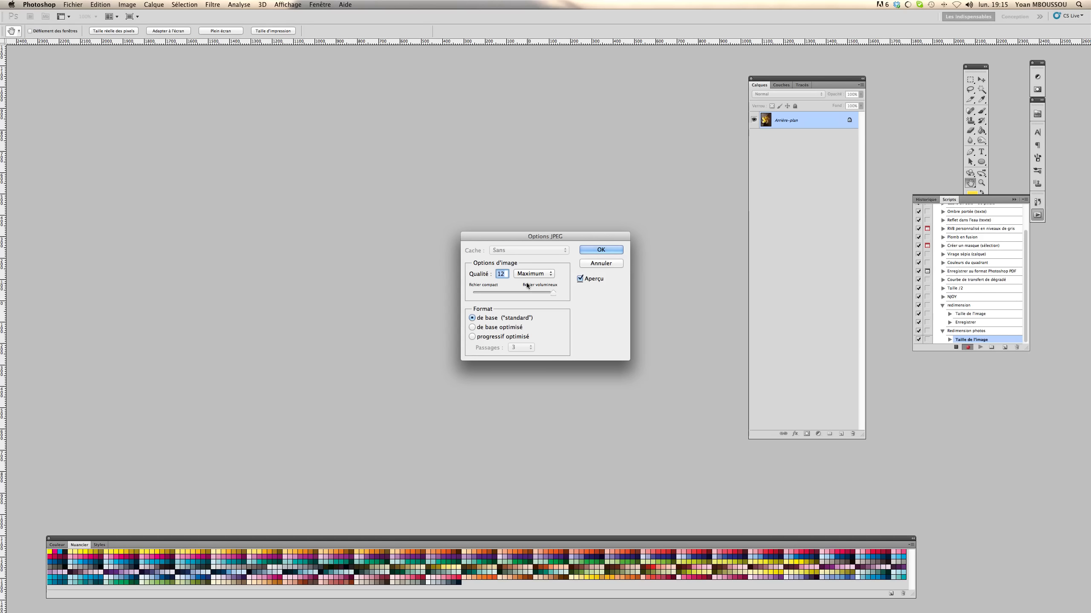
mouse_move(556, 293)
left_mouse_down()
mouse_move(474, 295)
mouse_move(566, 296)
left_mouse_up()
left_click(610, 251)
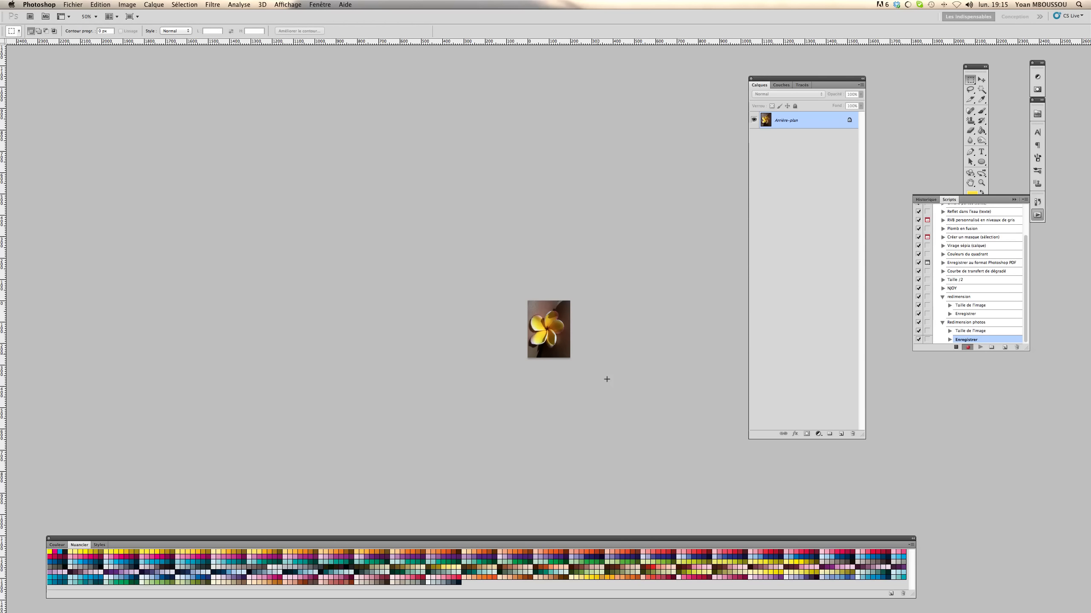
left_click(956, 348)
Step: Start batch processing with the "Redimension photos" script from the "Scripts par défaut" set
left_click(75, 5)
mouse_move(86, 198)
left_click(240, 198)
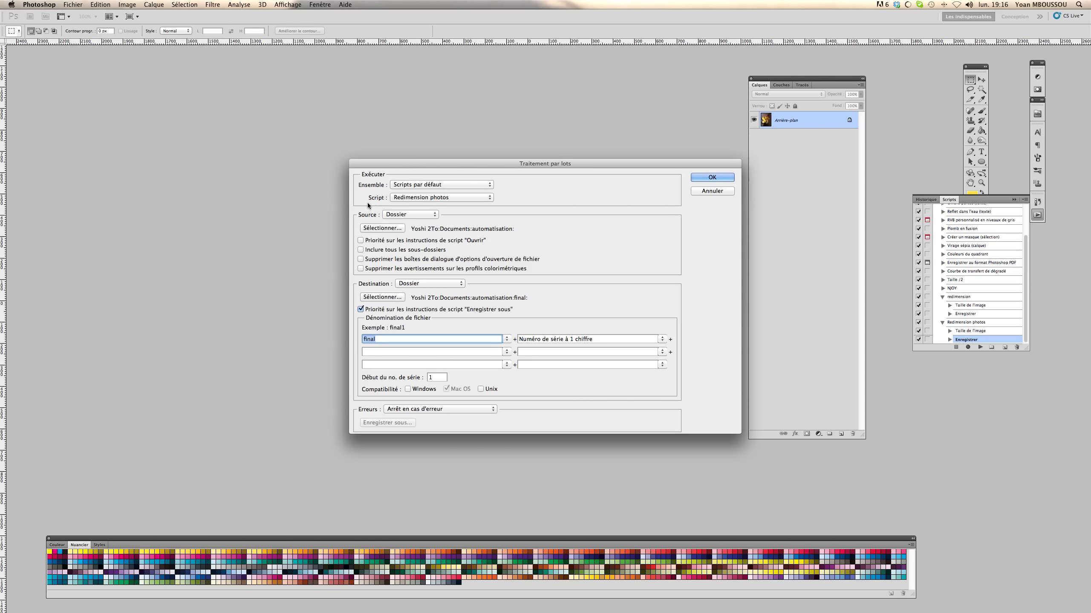
left_click(489, 198)
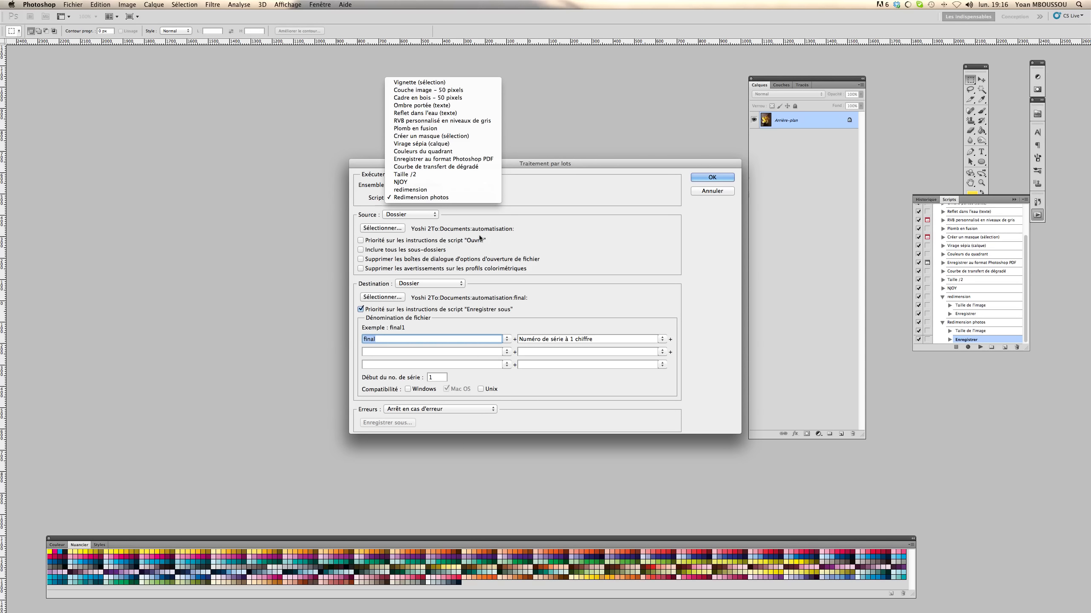
left_click(419, 198)
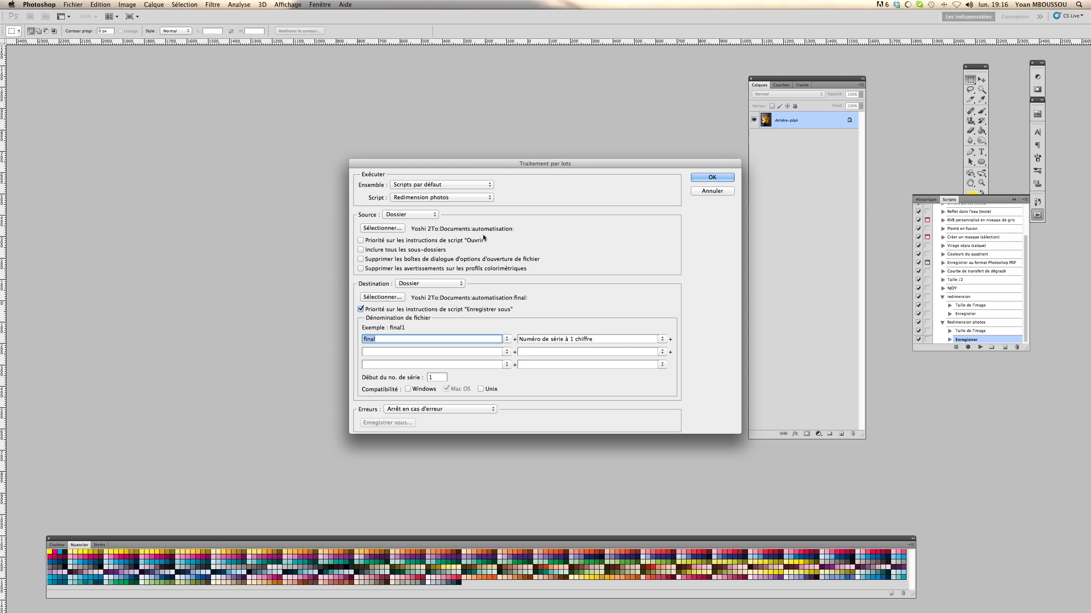
Step: Set the batch source to the automatisation folder
left_click(407, 215)
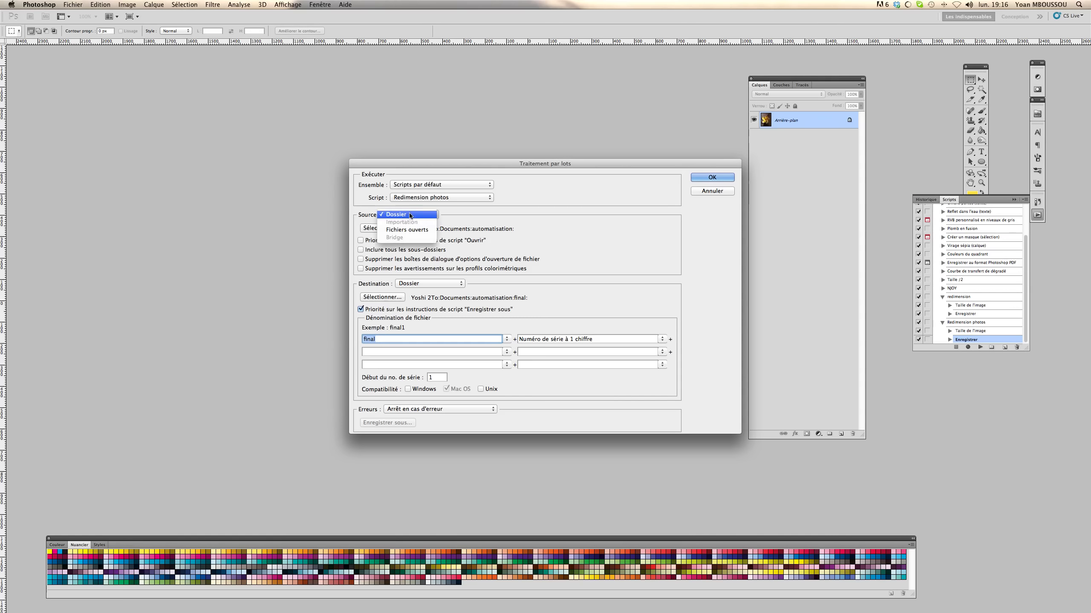
left_click(412, 214)
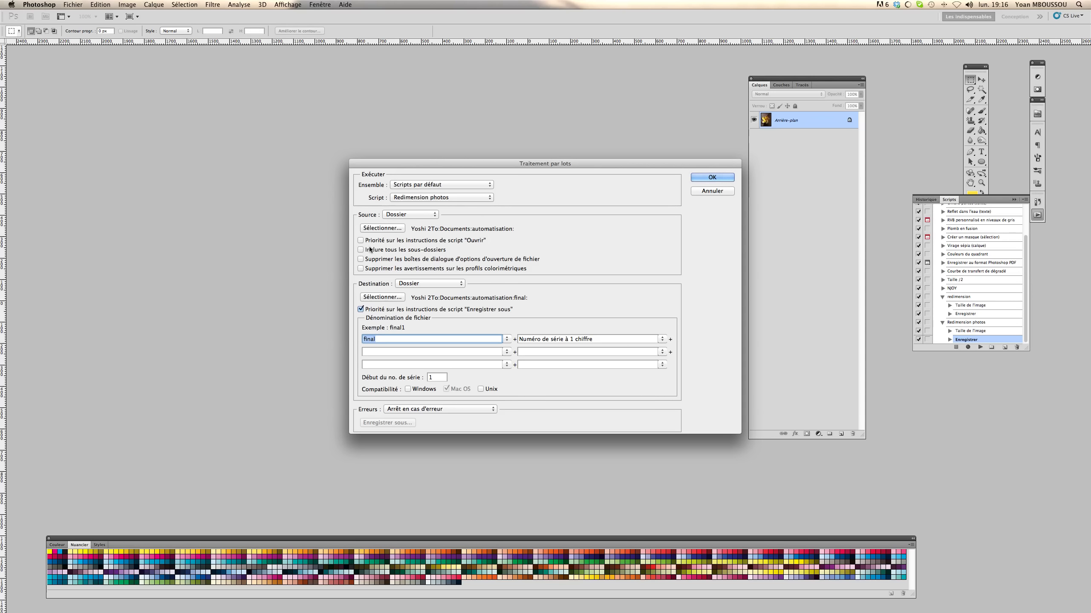
left_click(392, 228)
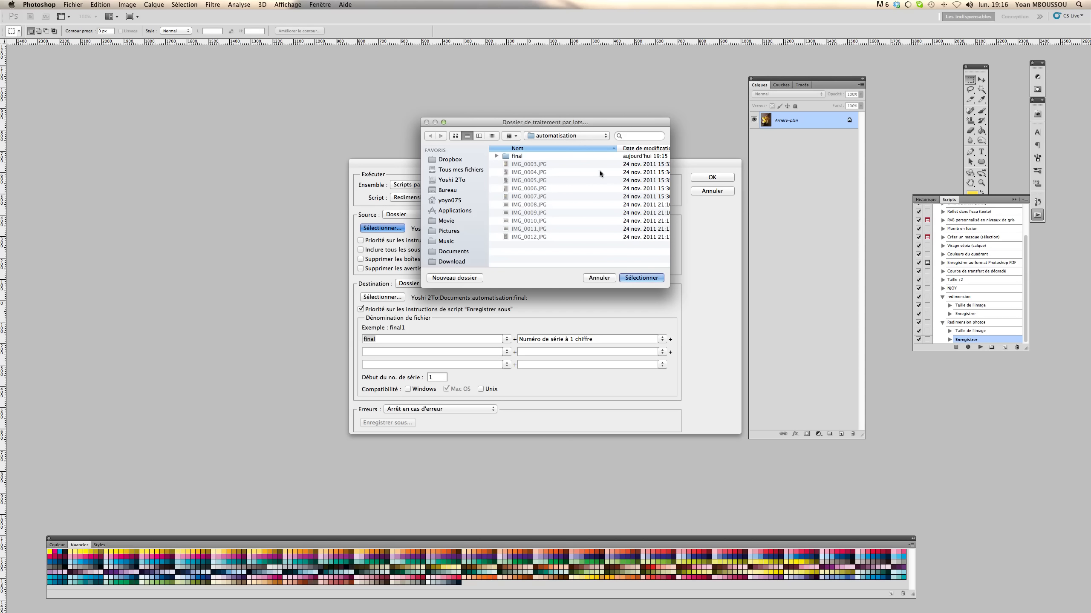
left_click(635, 278)
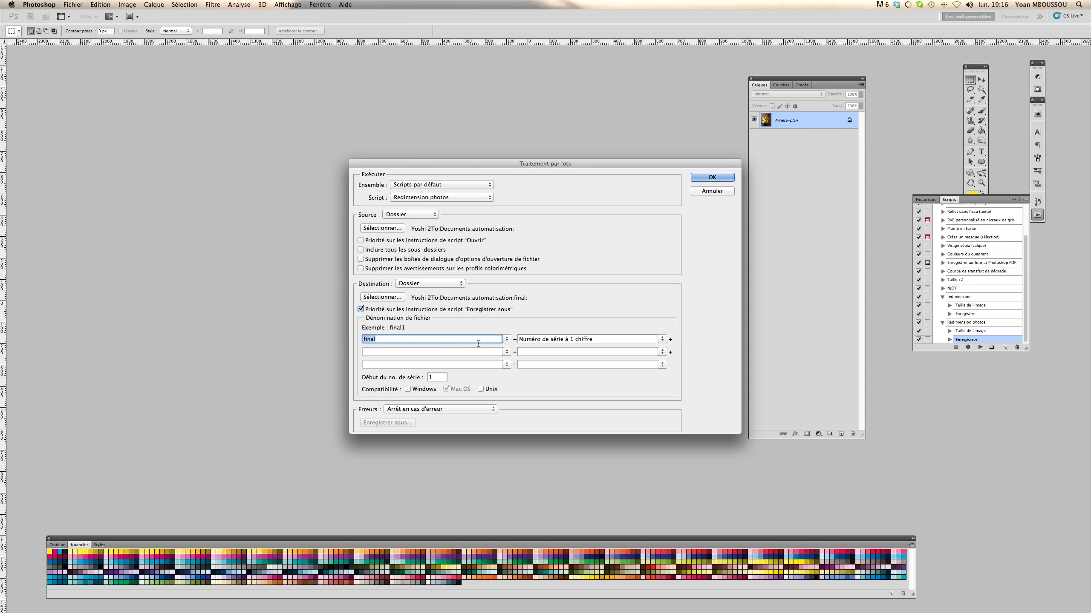
Step: Set the batch destination to a new folder named "image redimensionne" inside the final folder
left_click(450, 283)
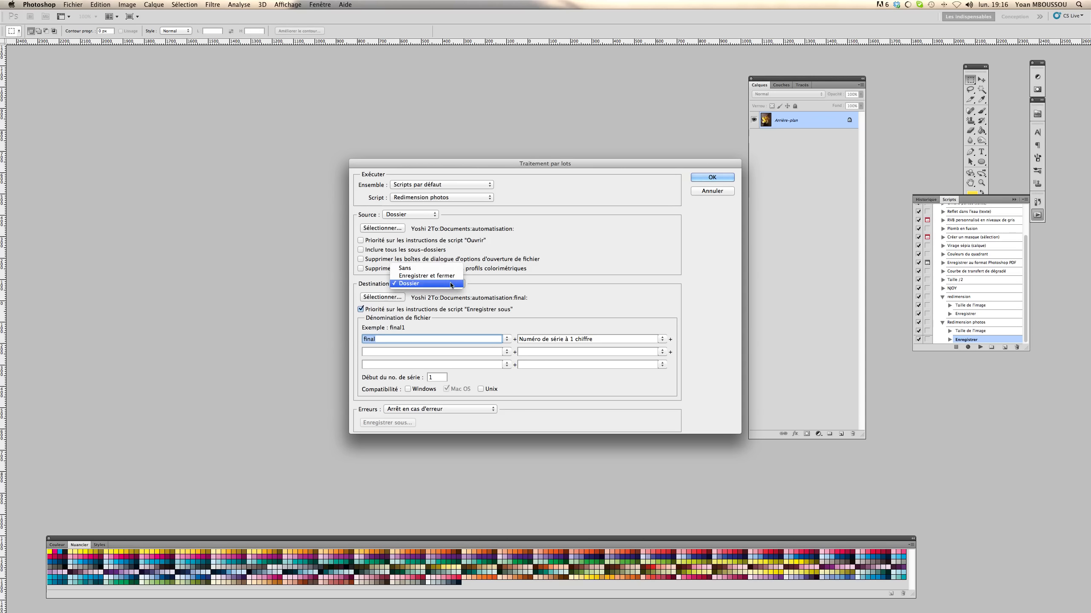
left_click(468, 285)
left_click(382, 297)
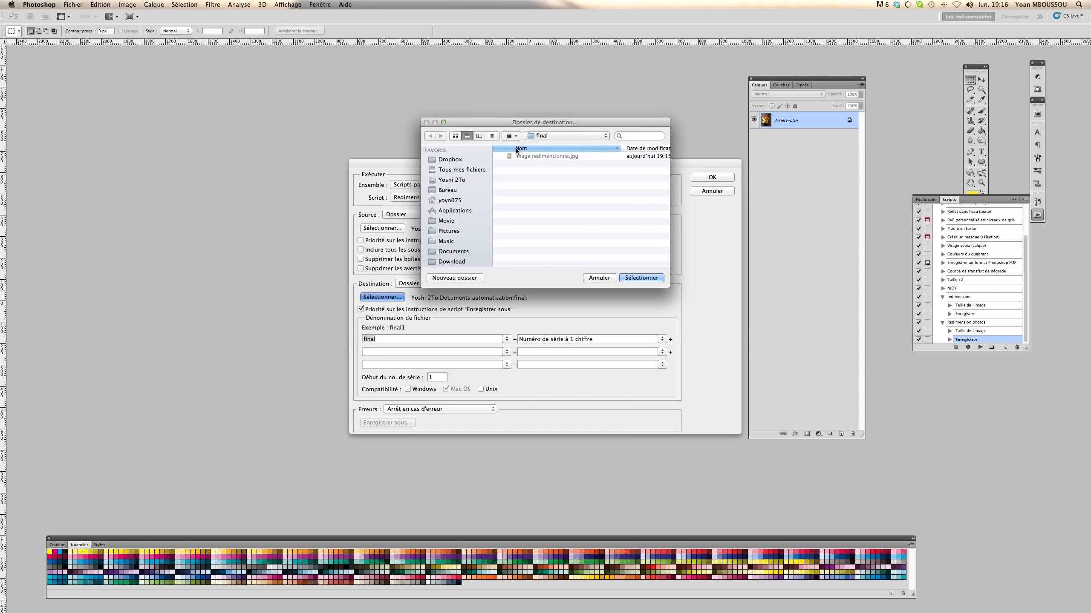
left_click(458, 277)
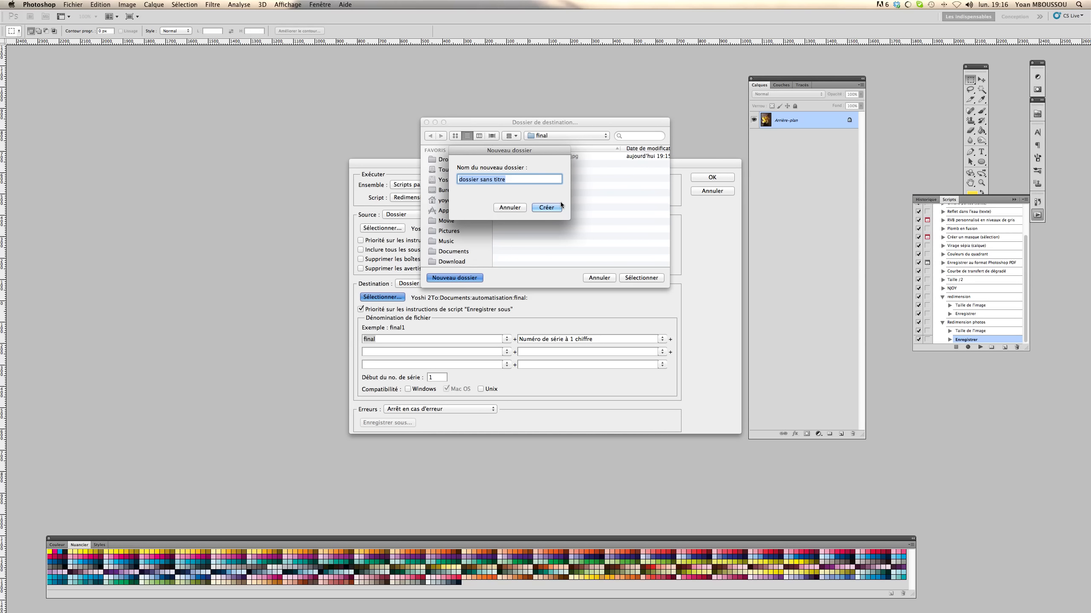
type("image redimensionne")
left_click(546, 208)
left_click(641, 277)
Step: Enable the override of the script's "Enregistrer sous" instructions for the destination, accept the notice, and run the batch processing
left_click(361, 308)
left_click(361, 309)
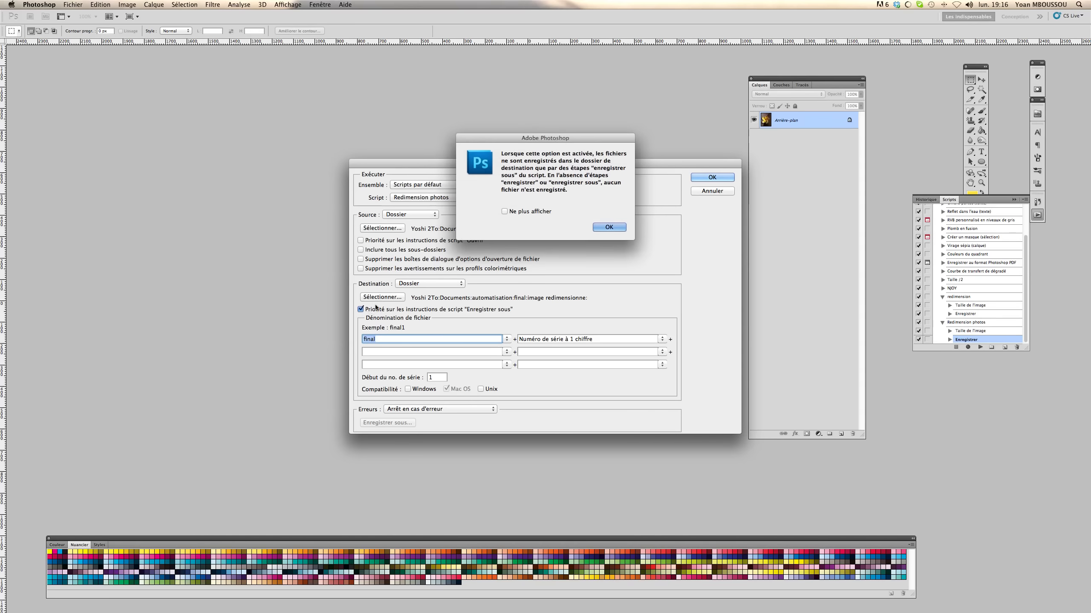
left_click(608, 227)
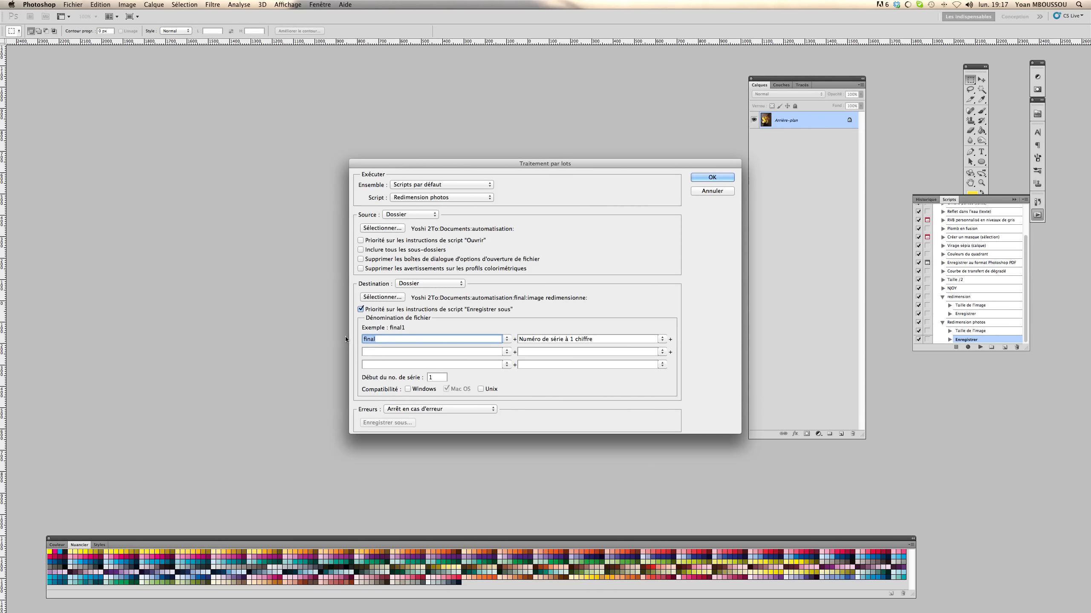
left_click(716, 176)
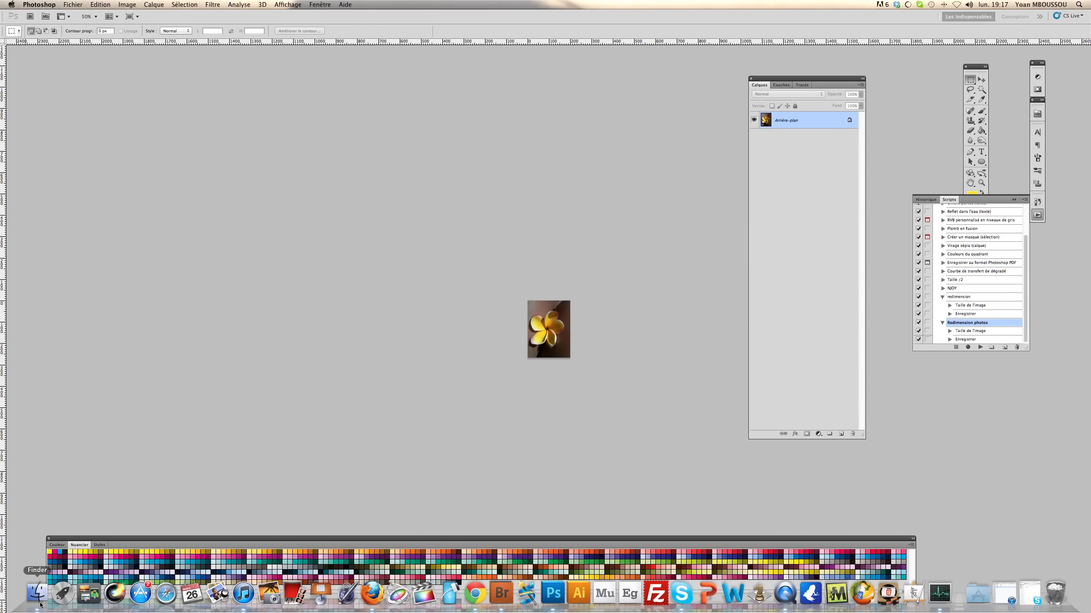
Step: Switch to Finder and browse the "image redimensionne" folder inside the final folder to check the batch output, selecting final1.jpg
left_click(29, 609)
left_click(530, 97)
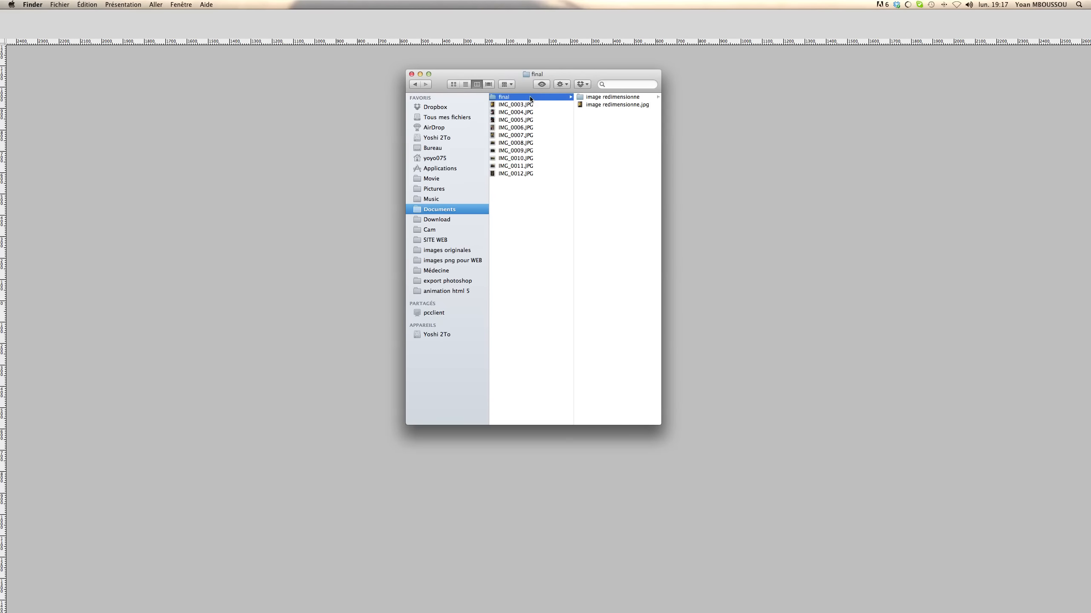
left_click(610, 97)
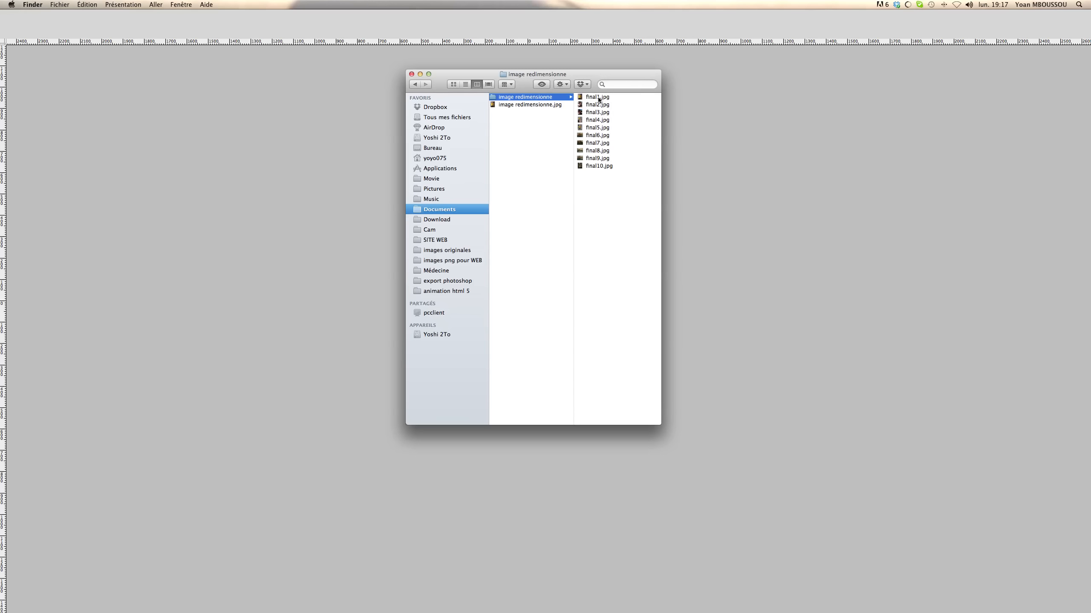
left_click(598, 98)
Step: Open final4.jpg in Aperçu to inspect the resized photo, and close its window
double_click(503, 121)
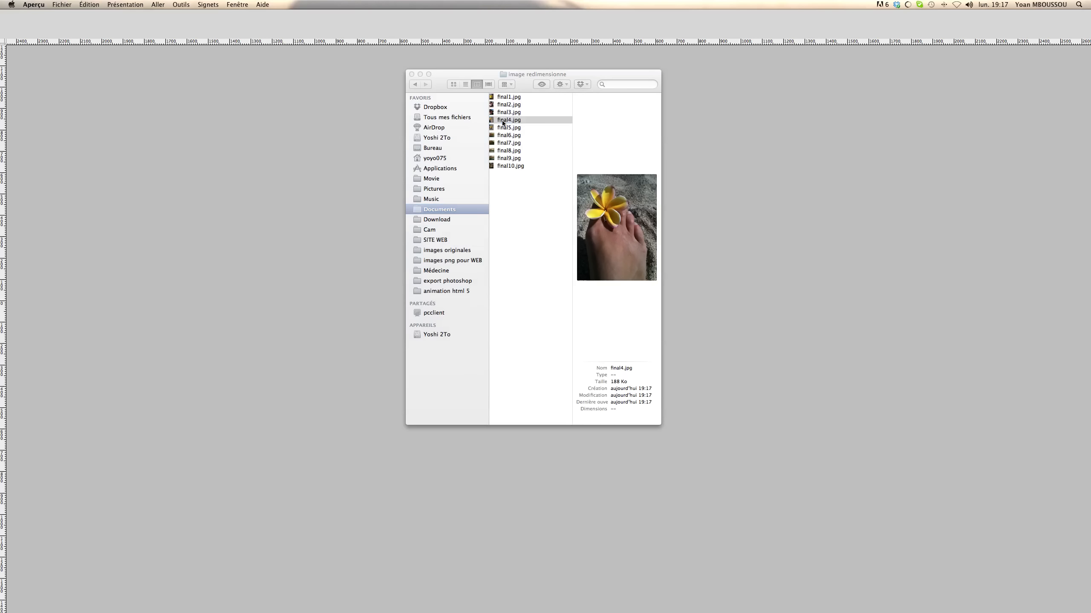
left_click_drag(139, 25, 726, 208)
key("super+w")
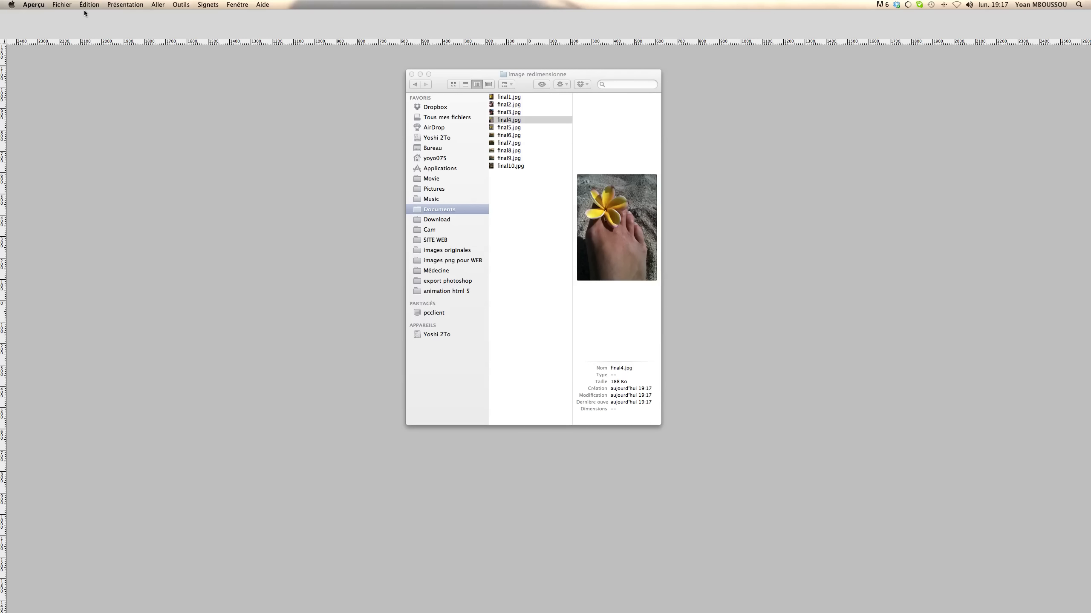